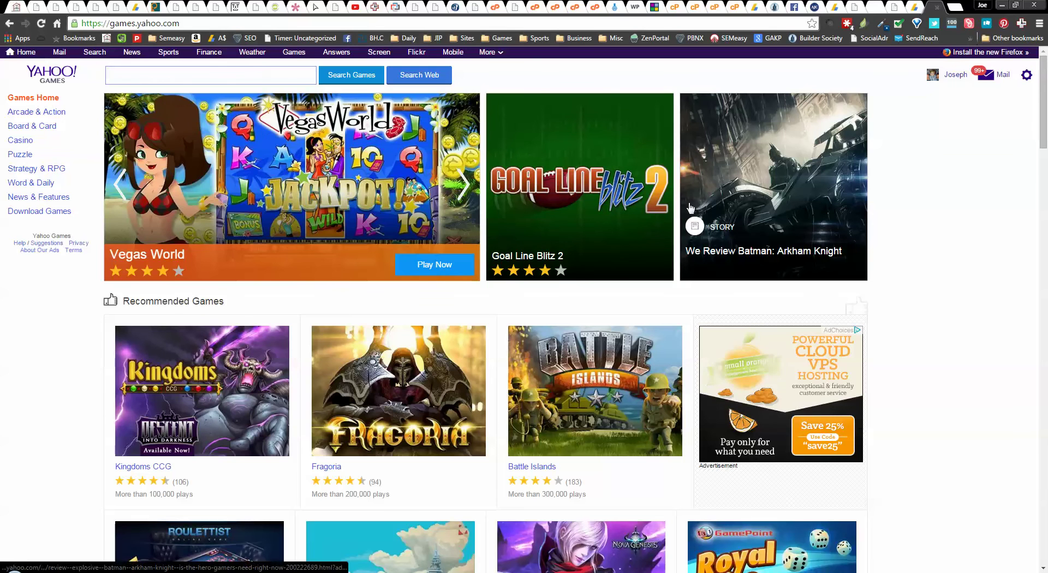
# Step: Search Google for 'best business schools' and pick the Poets & Quants result near the bottom
pyautogui.click(576, 20)
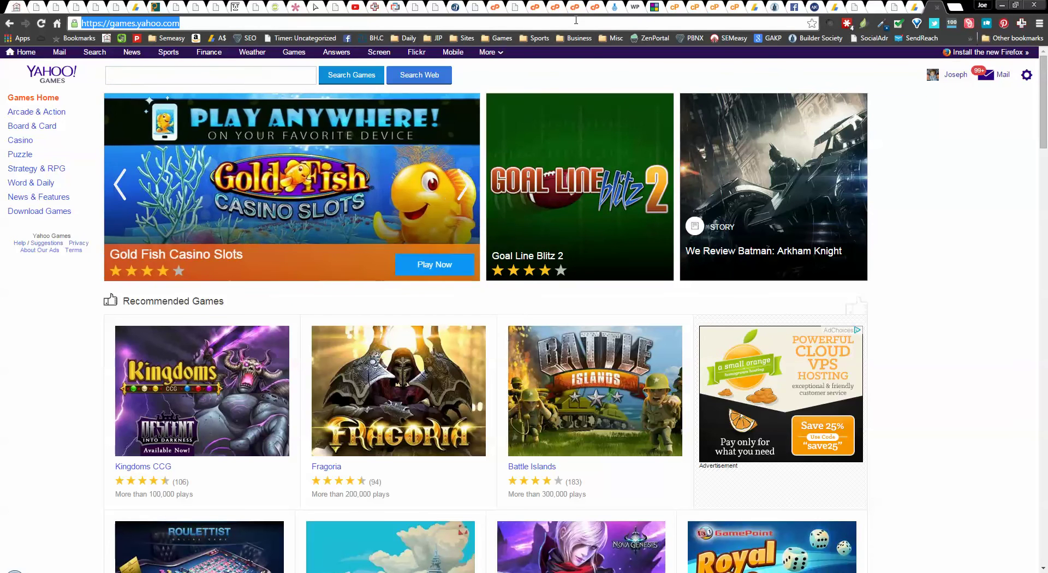
pyautogui.write('best b')
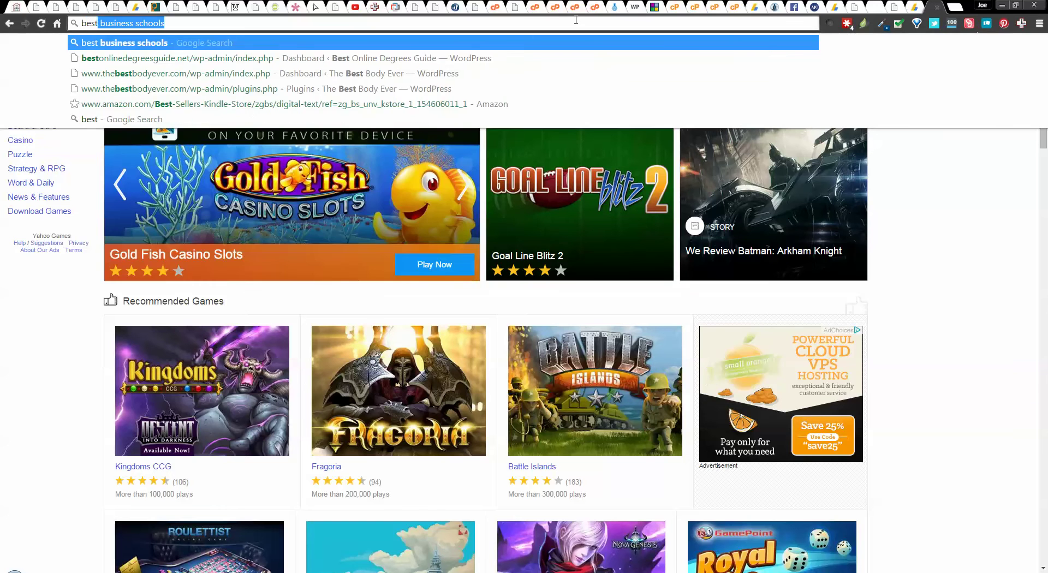
pyautogui.write('us')
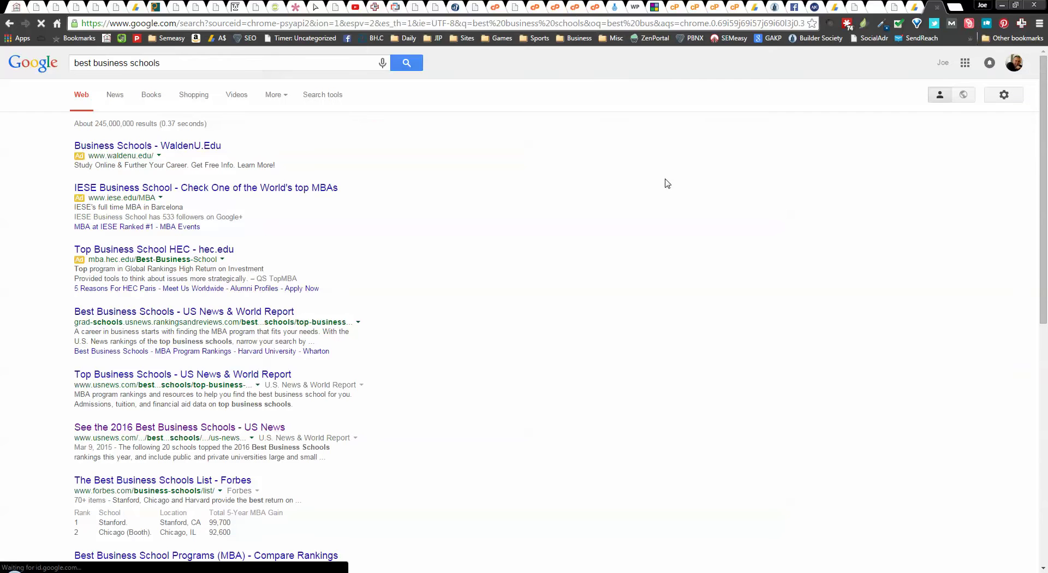
pyautogui.click(1044, 435)
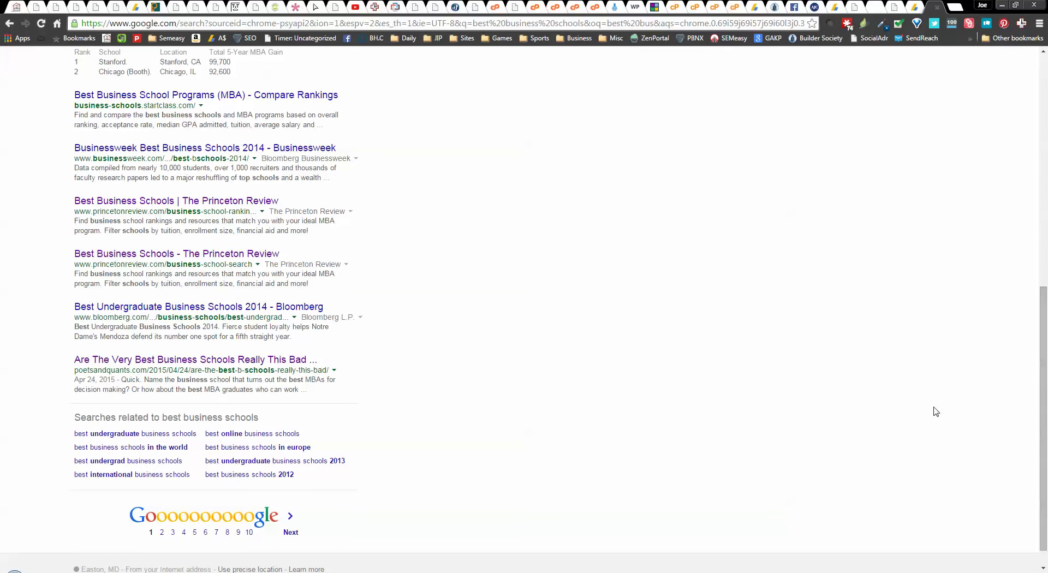
pyautogui.click(237, 360)
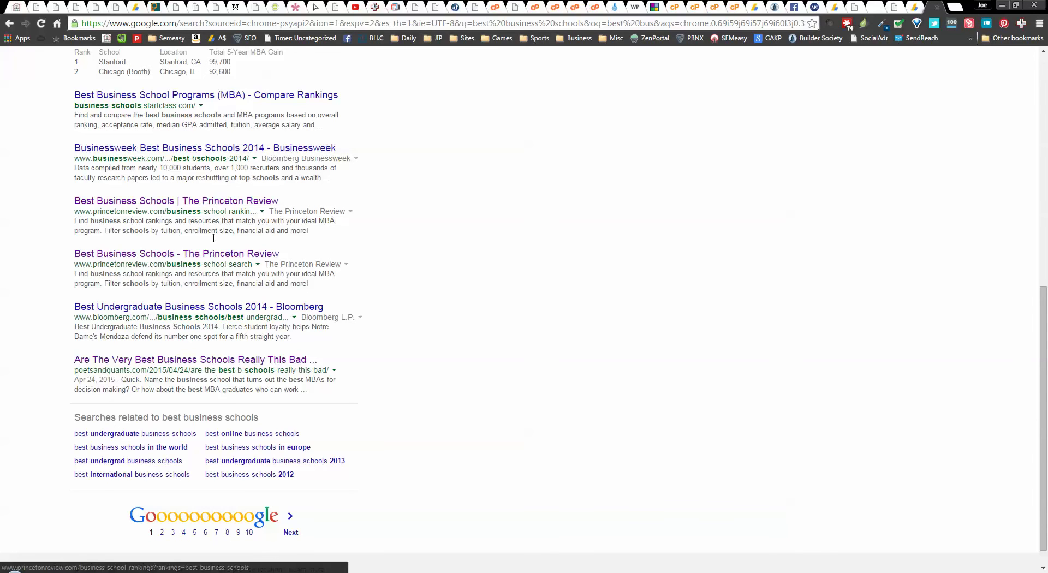
# Step: Open the Poets & Quants article and skim its recruiter-survey table, comments and introduction
pyautogui.click(181, 359)
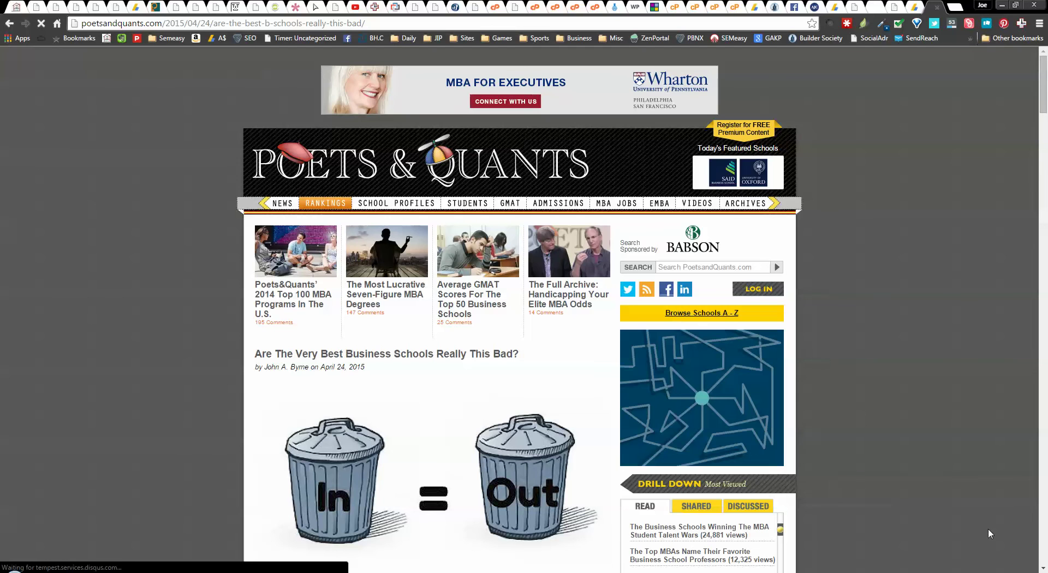
pyautogui.click(1043, 536)
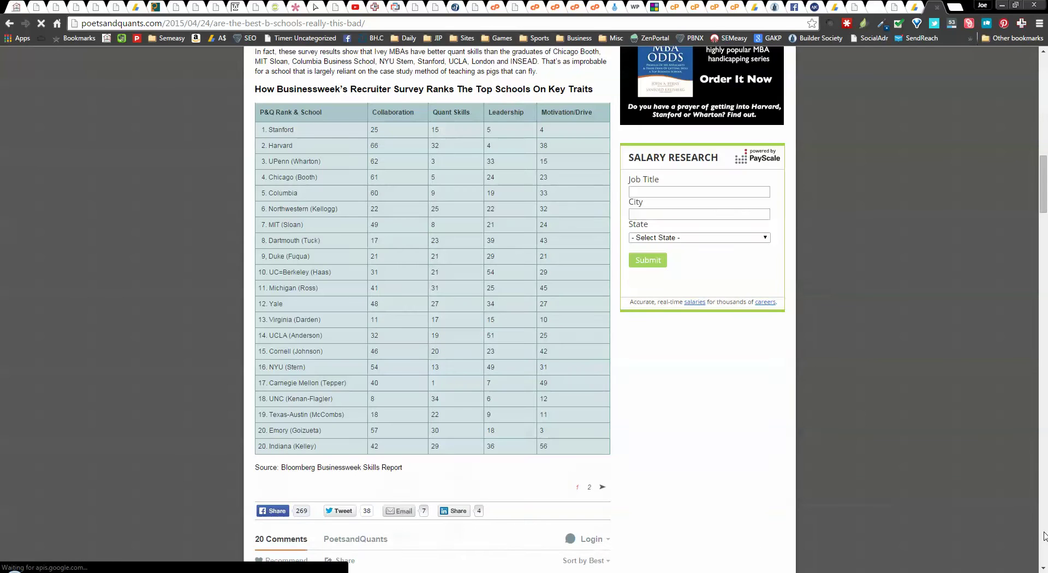
pyautogui.click(1043, 536)
pyautogui.click(1043, 536)
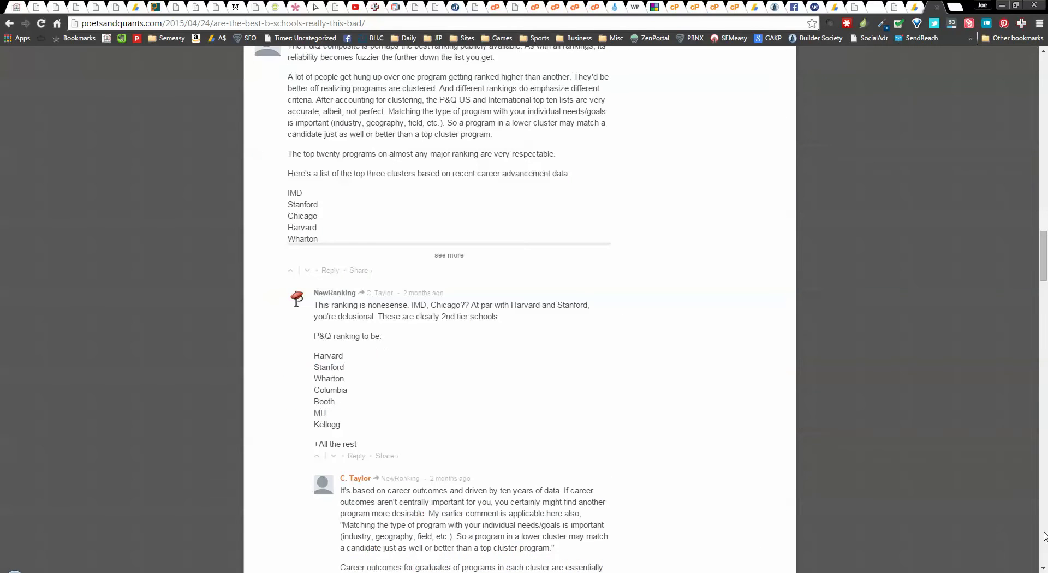
pyautogui.click(1045, 87)
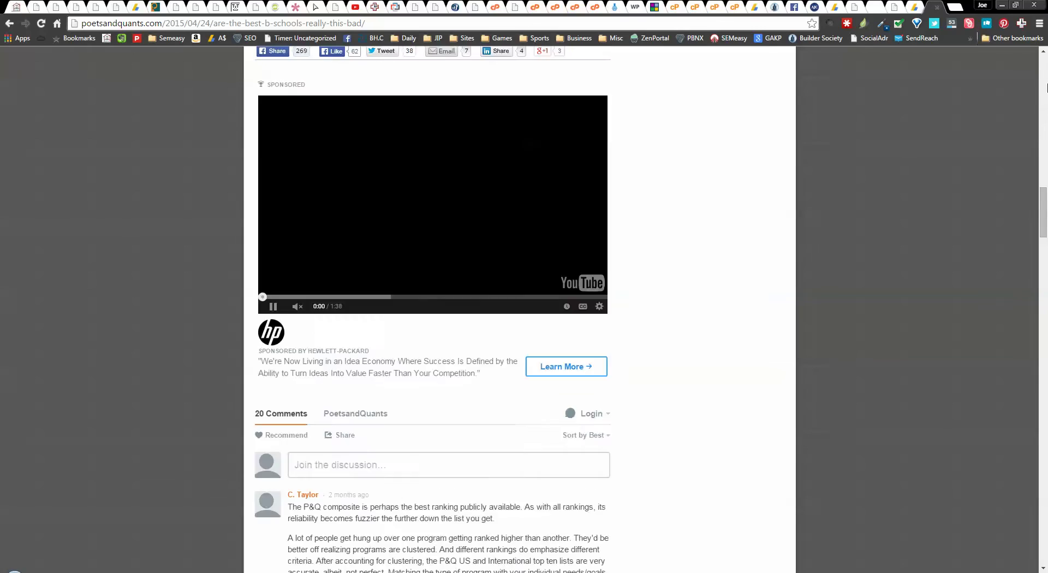
pyautogui.click(1045, 87)
pyautogui.click(1045, 87)
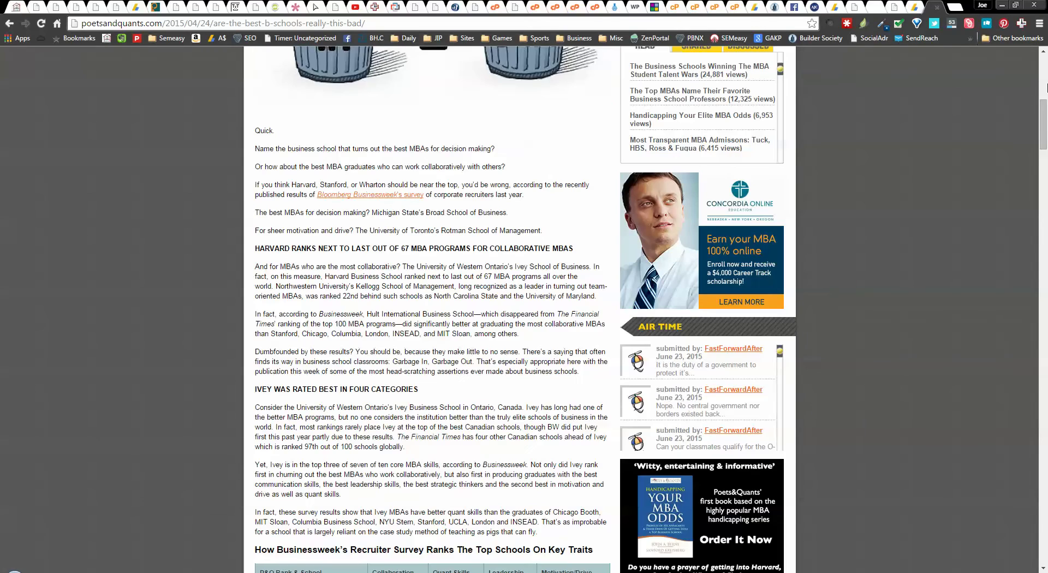
pyautogui.moveTo(1043, 104)
pyautogui.mouseDown()
pyautogui.moveTo(1043, 81)
pyautogui.moveTo(1044, 98)
pyautogui.mouseUp()
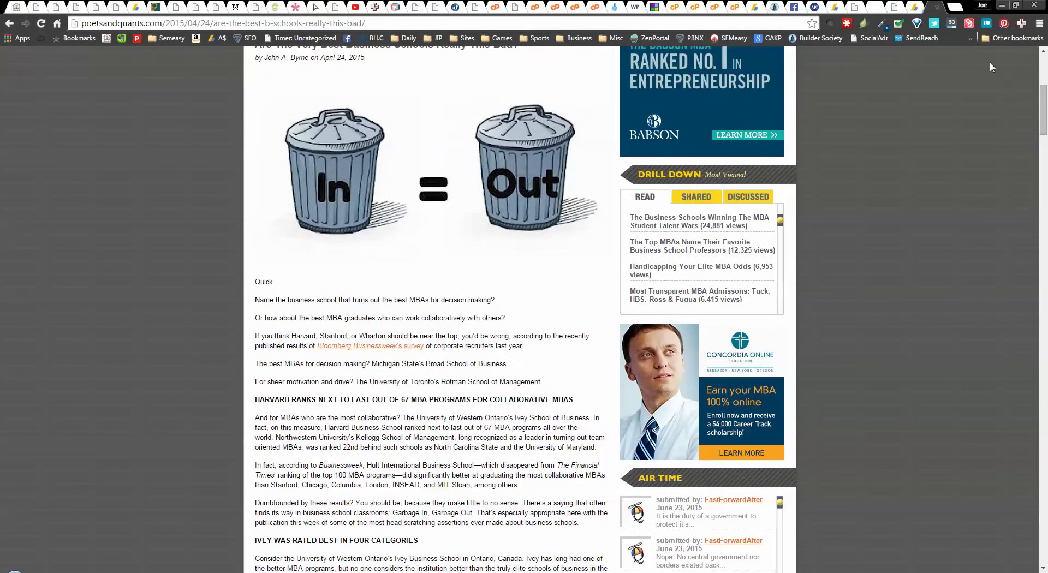
pyautogui.click(864, 24)
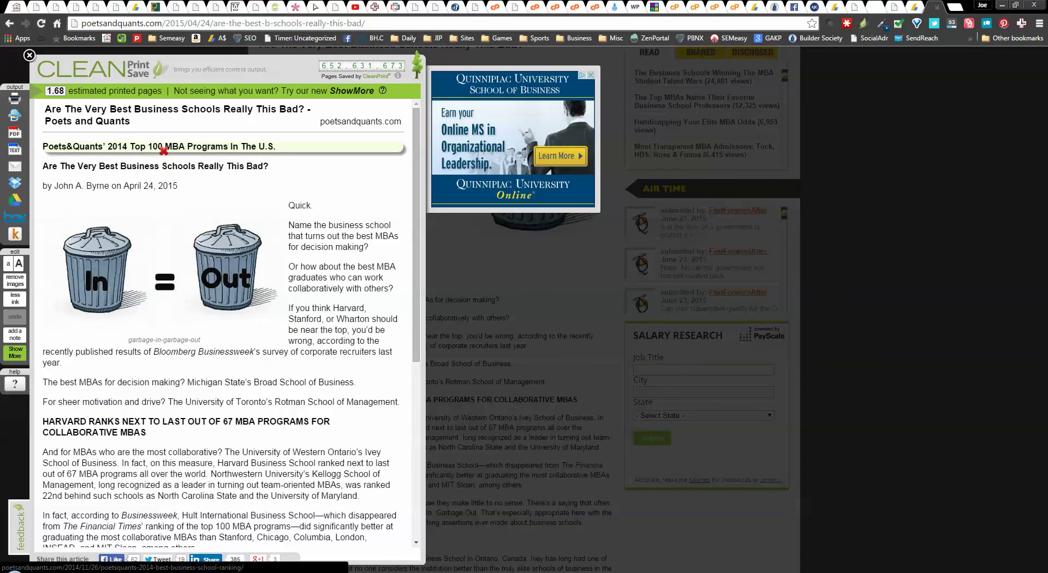
pyautogui.click(163, 151)
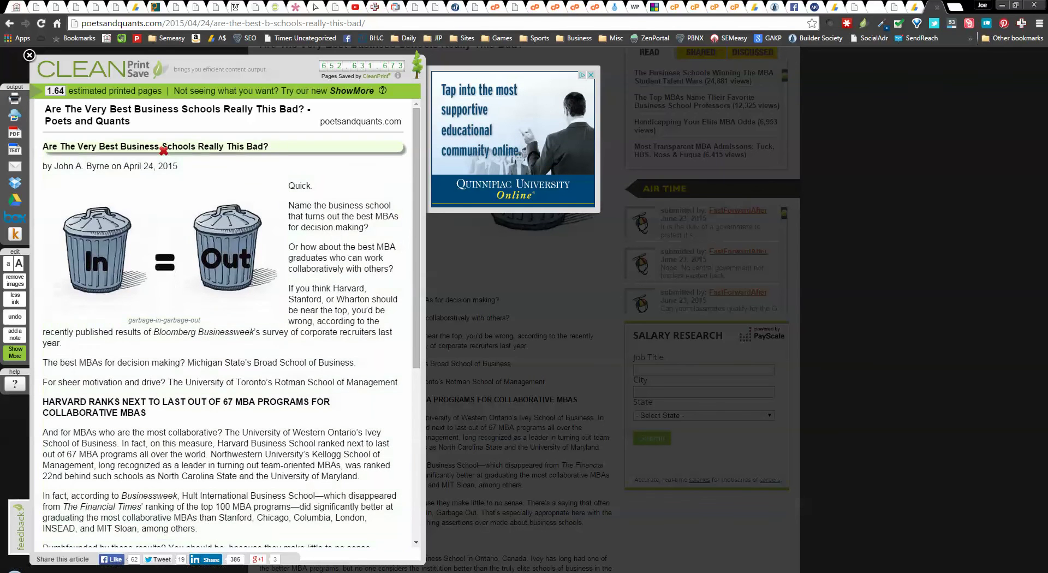
pyautogui.click(149, 166)
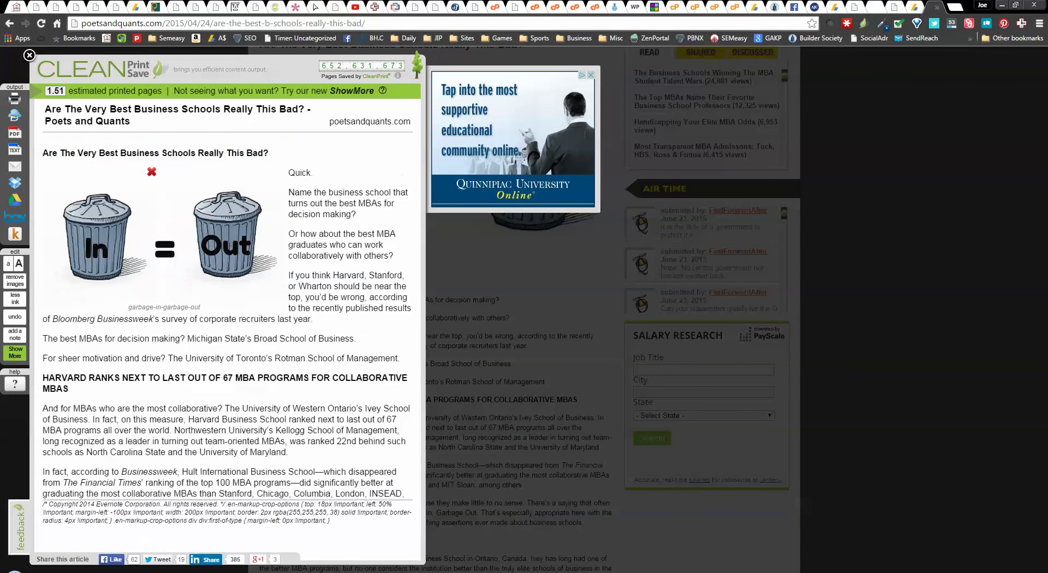
pyautogui.click(139, 172)
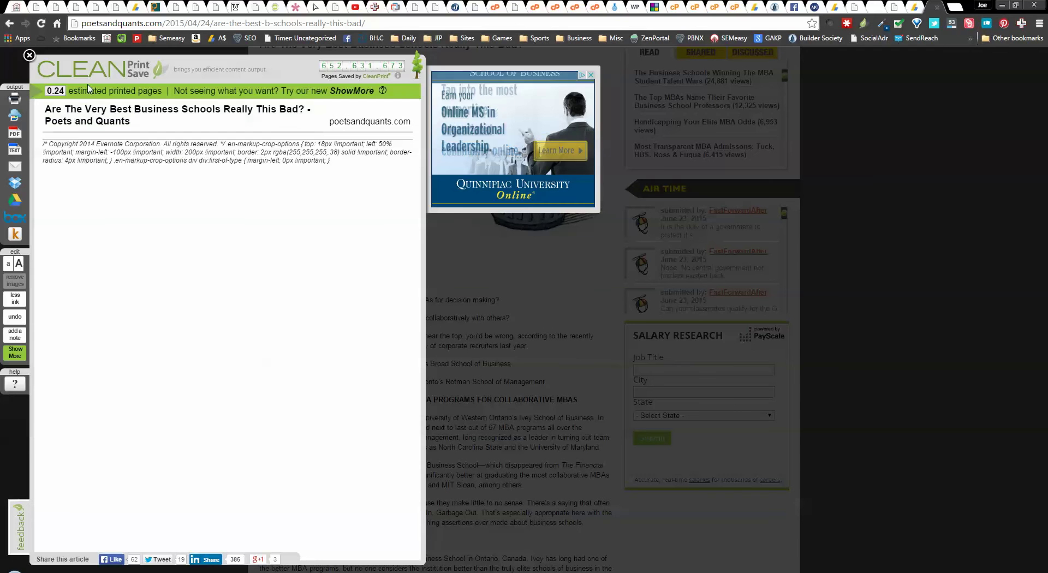
pyautogui.click(30, 55)
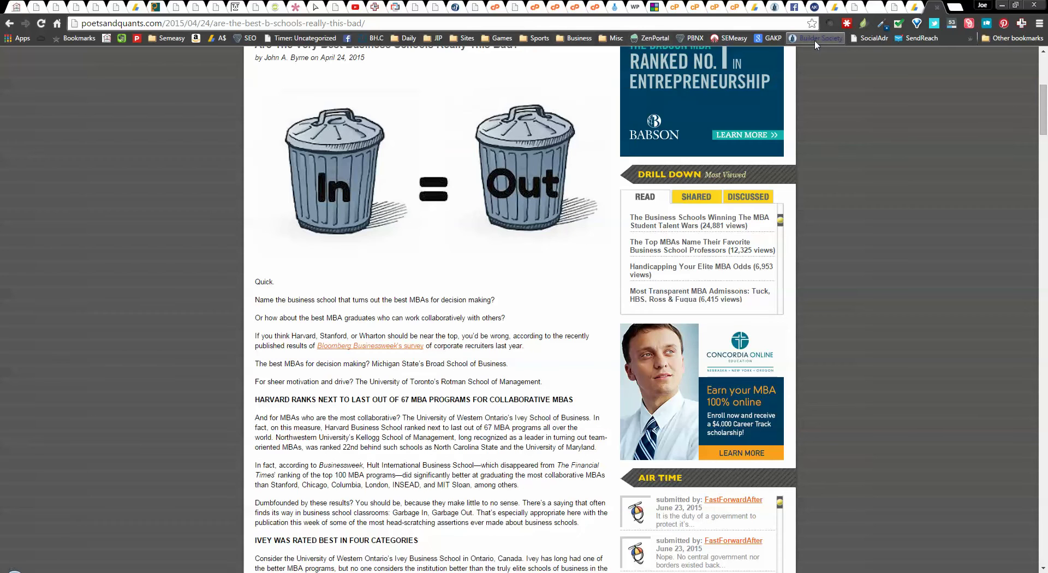
# Step: Reopen the article in CleanPrint and delete the Top 100 heading, author byline and trash-can image
pyautogui.click(862, 26)
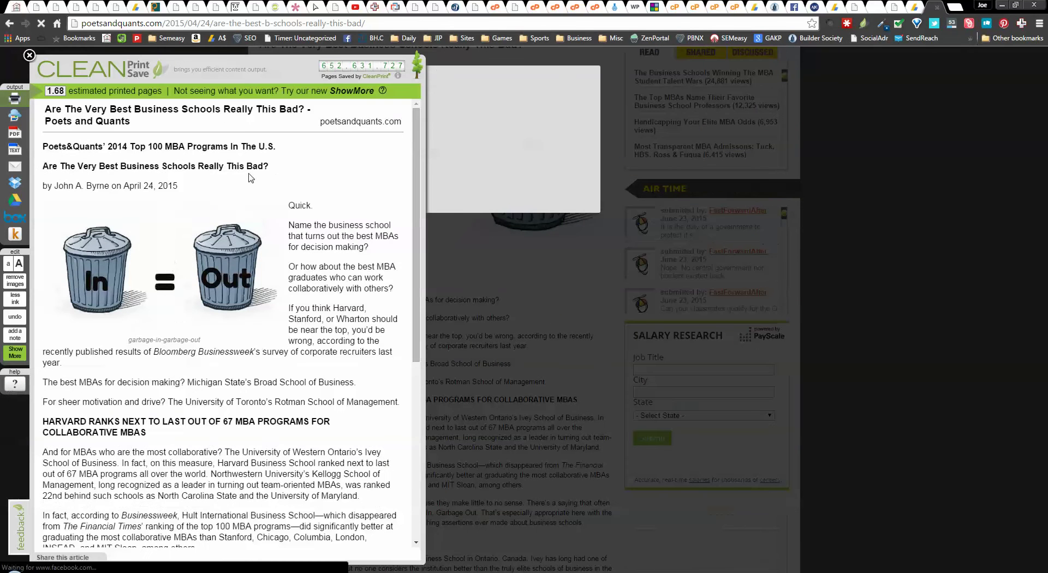
pyautogui.scroll(-1, 218, 150)
pyautogui.click(217, 149)
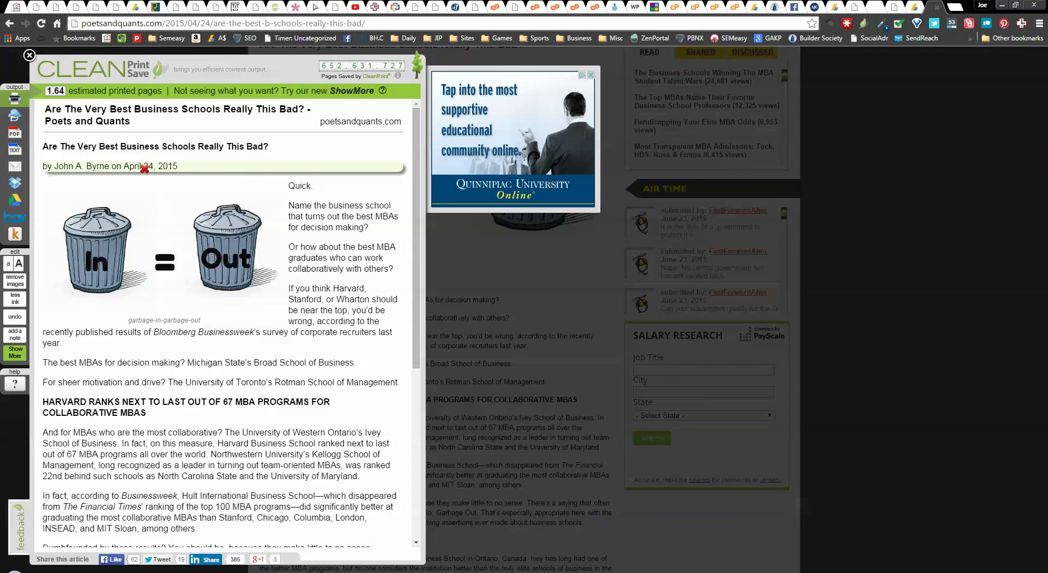
pyautogui.click(144, 168)
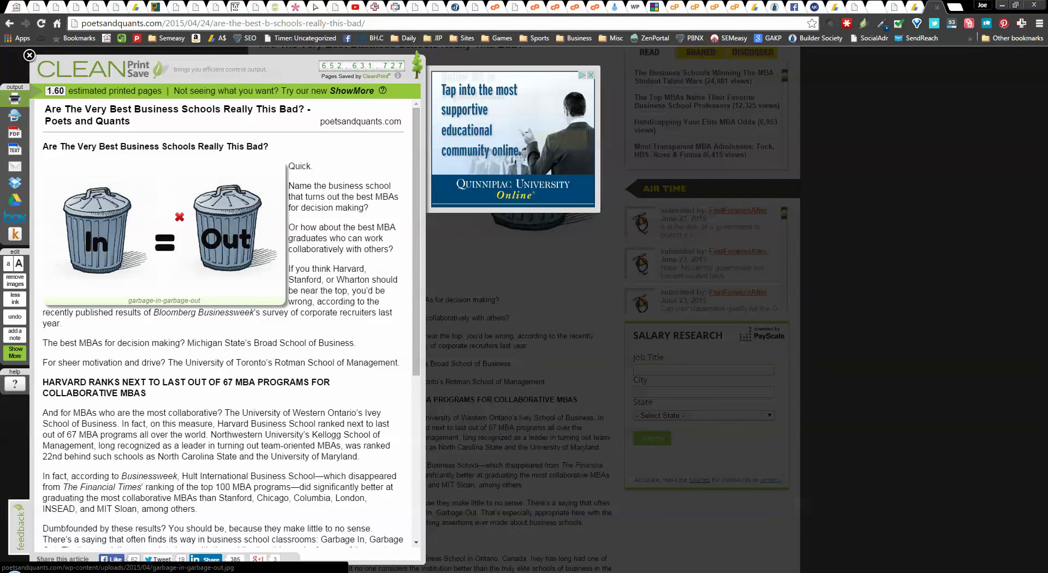
pyautogui.click(179, 216)
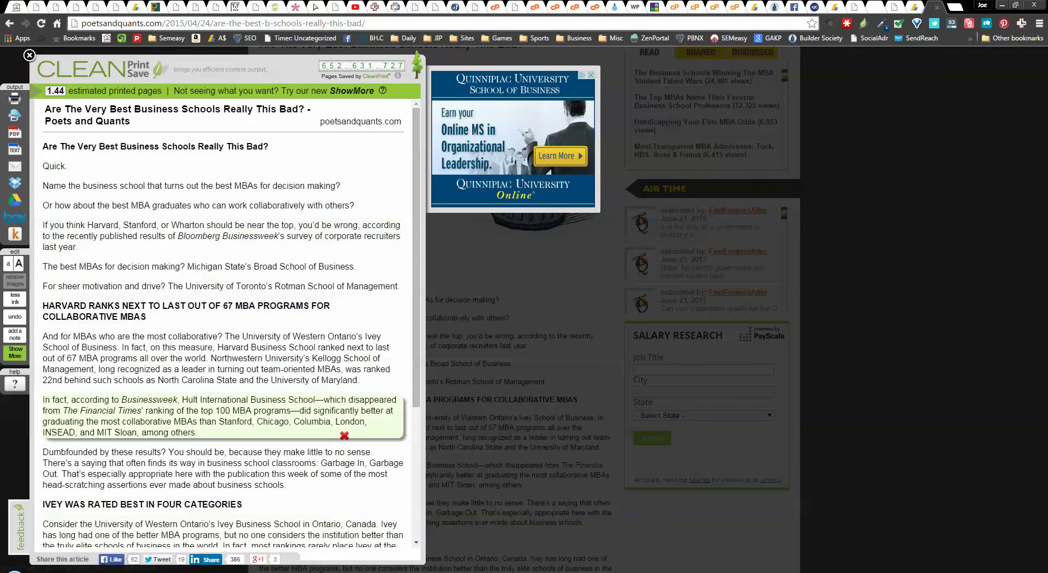
# Step: Delete the recruiter-survey heading at the end and download the cleaned article as text
pyautogui.click(416, 459)
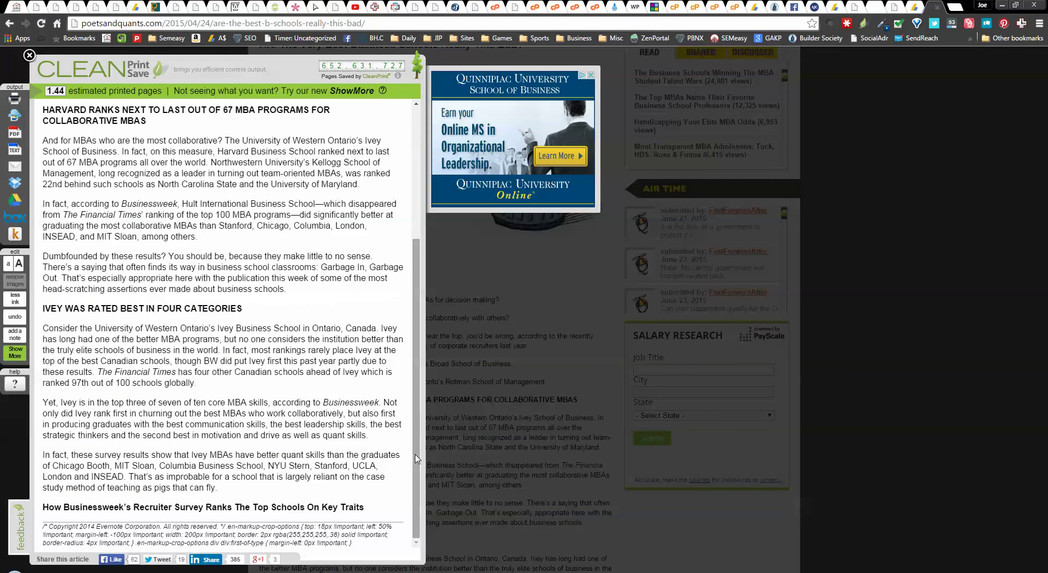
pyautogui.click(266, 507)
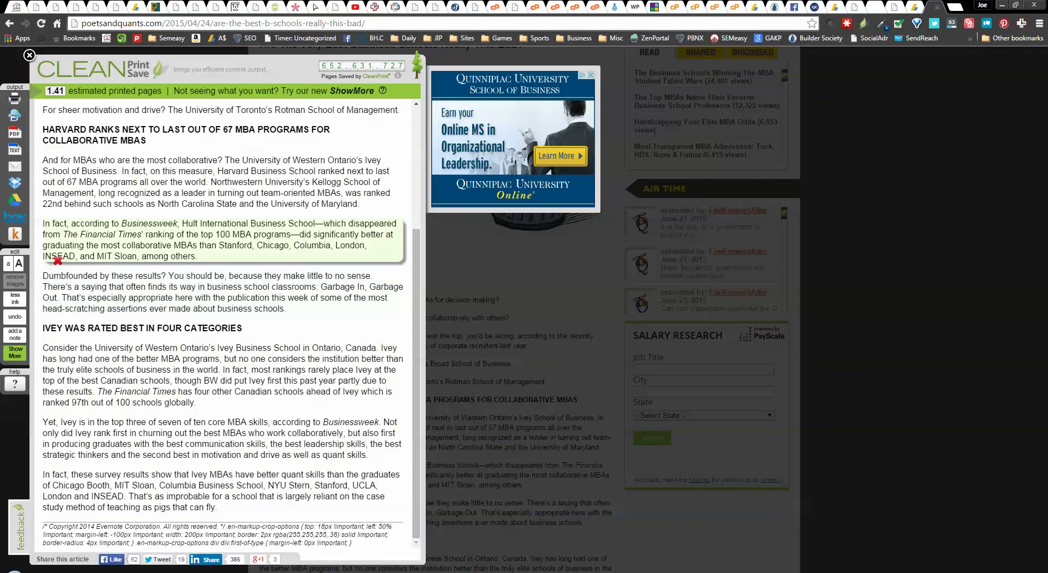
pyautogui.click(17, 150)
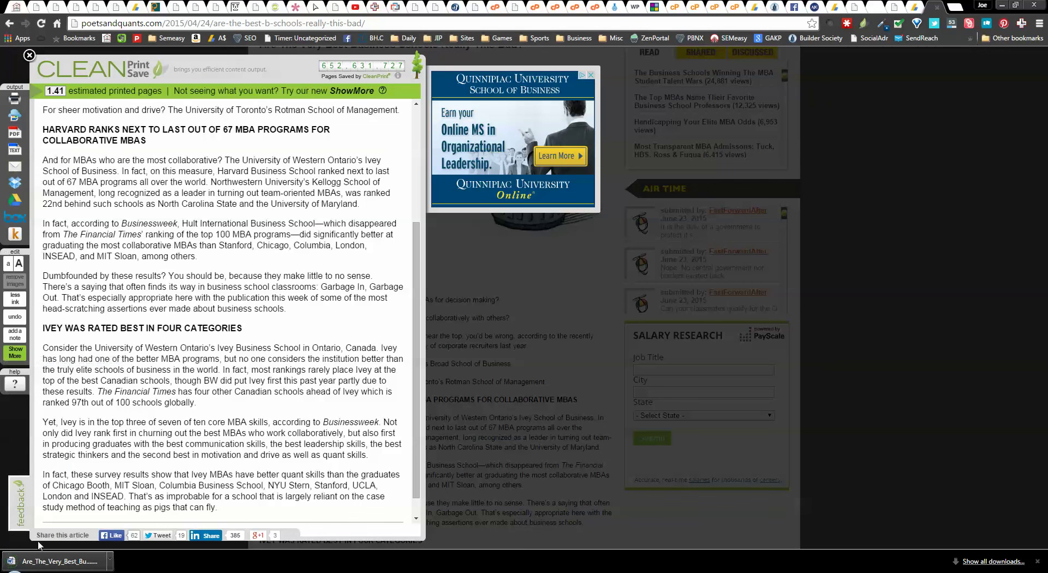
# Step: Open the downloaded .rtf article in Word, enable editing, maximize it and review the two pages
pyautogui.click(62, 562)
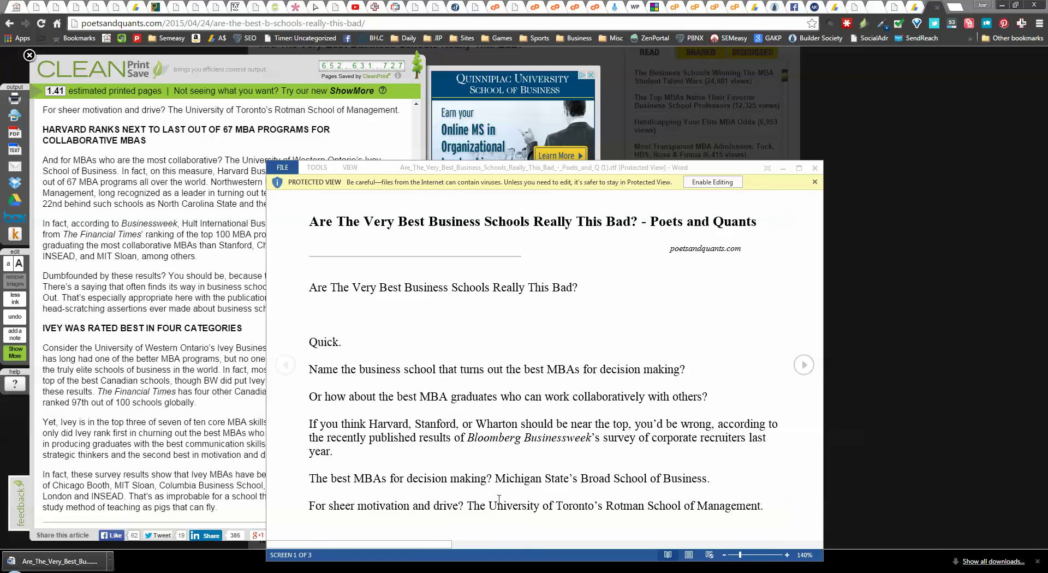
pyautogui.click(707, 182)
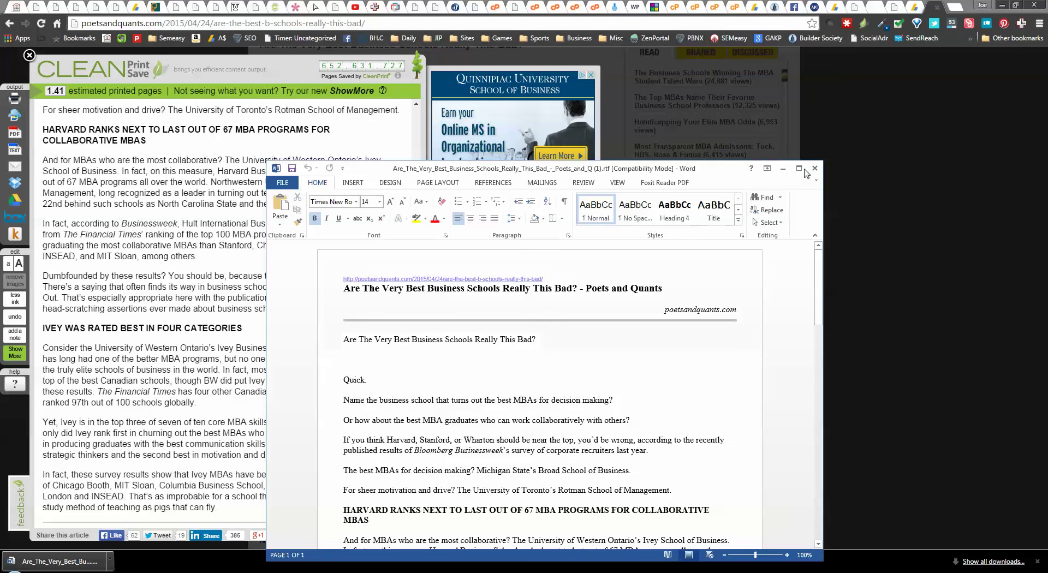
pyautogui.click(801, 169)
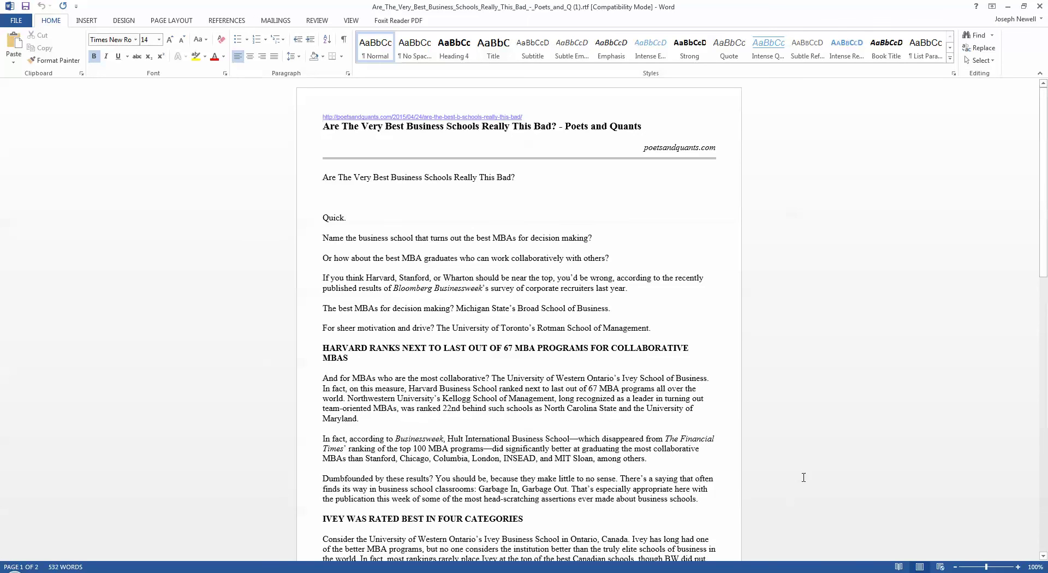
pyautogui.click(1042, 515)
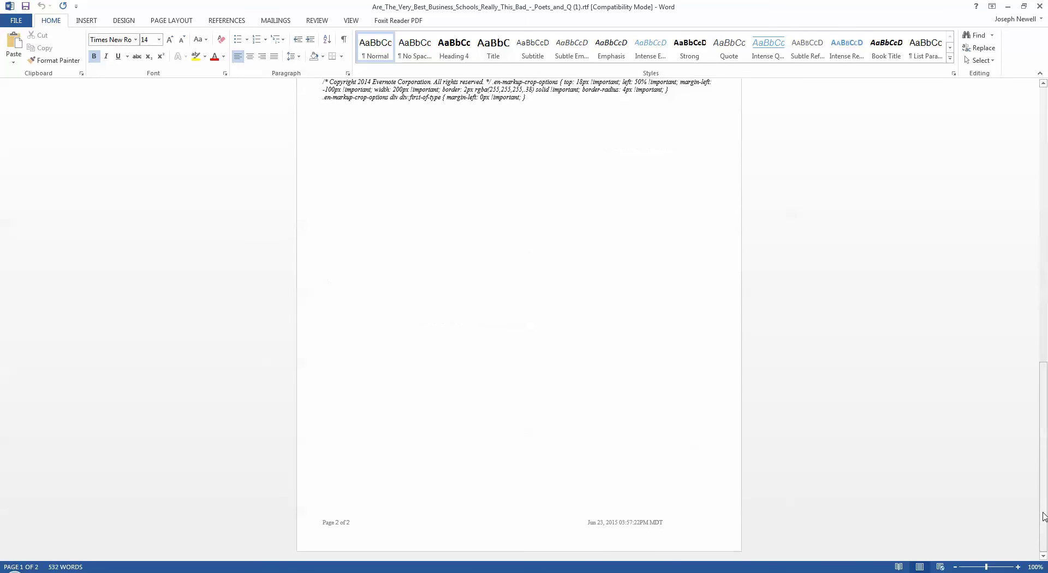
pyautogui.scroll(15, 1045, 392)
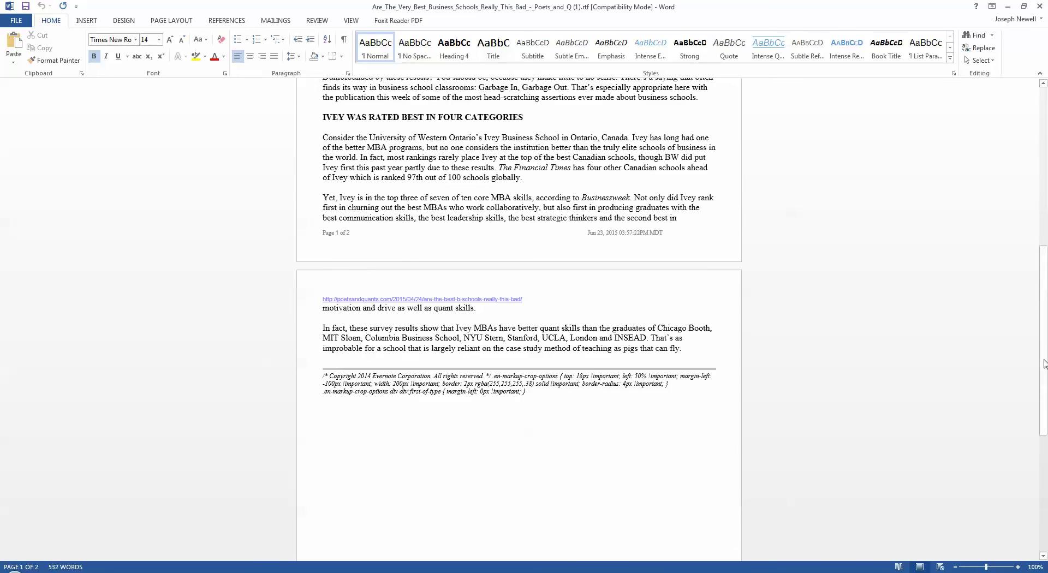